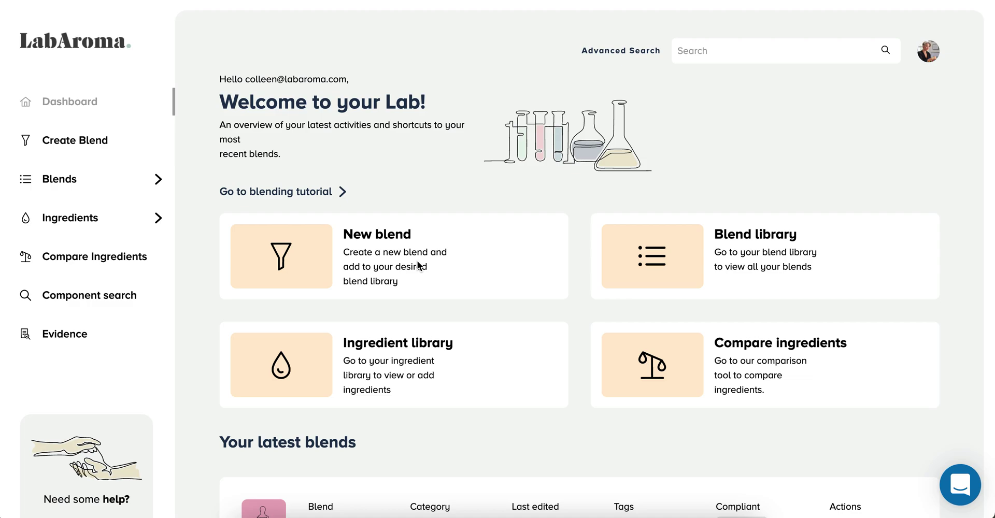
Go to Create Blend from the sidebar and scroll down to the blend details fields
click(83, 142)
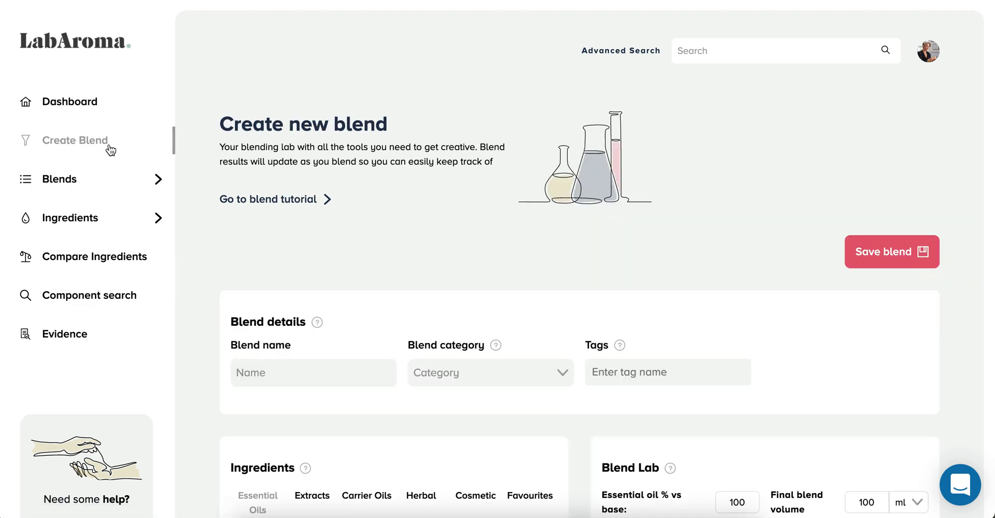
scroll(273, 253, down, 3)
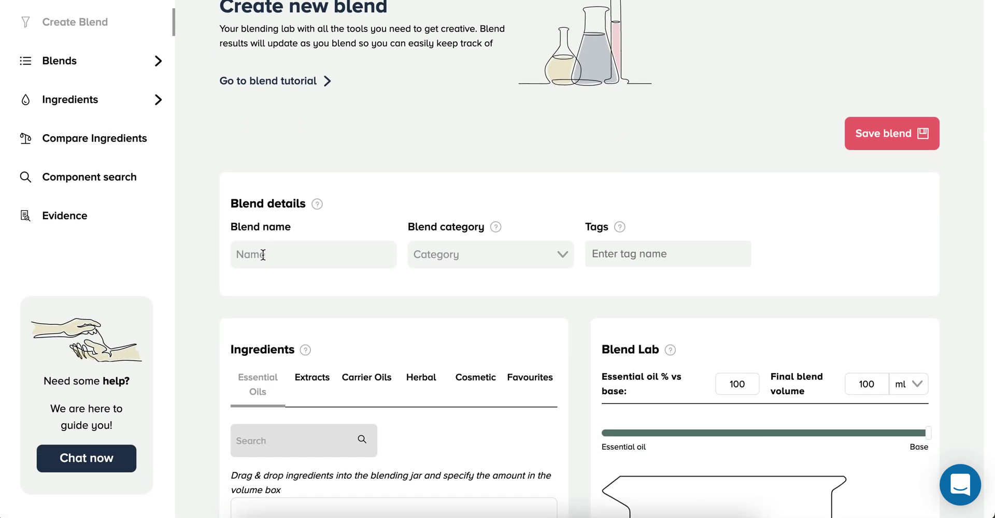
Name the blend 'Facial Serum' and set its category to Skincare
click(262, 255)
text(Facial Serum)
click(563, 262)
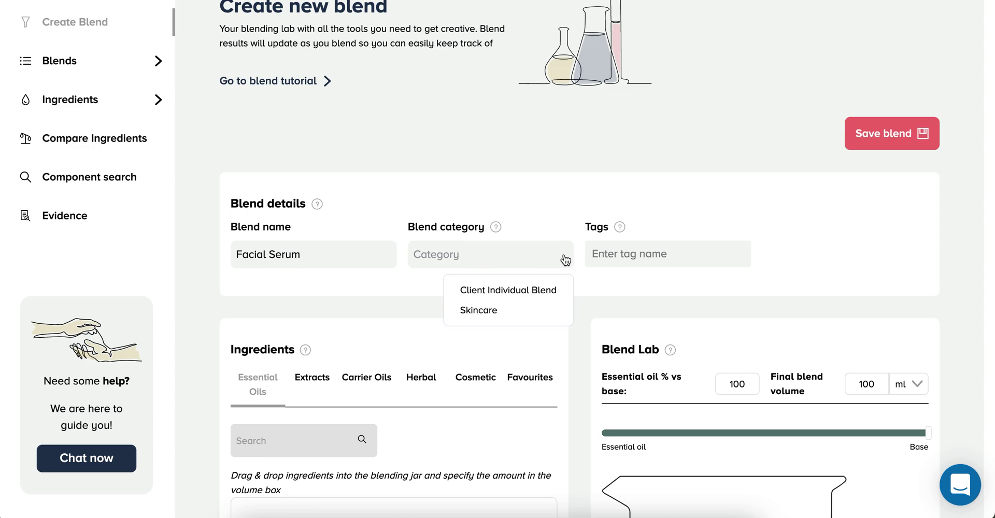
click(488, 311)
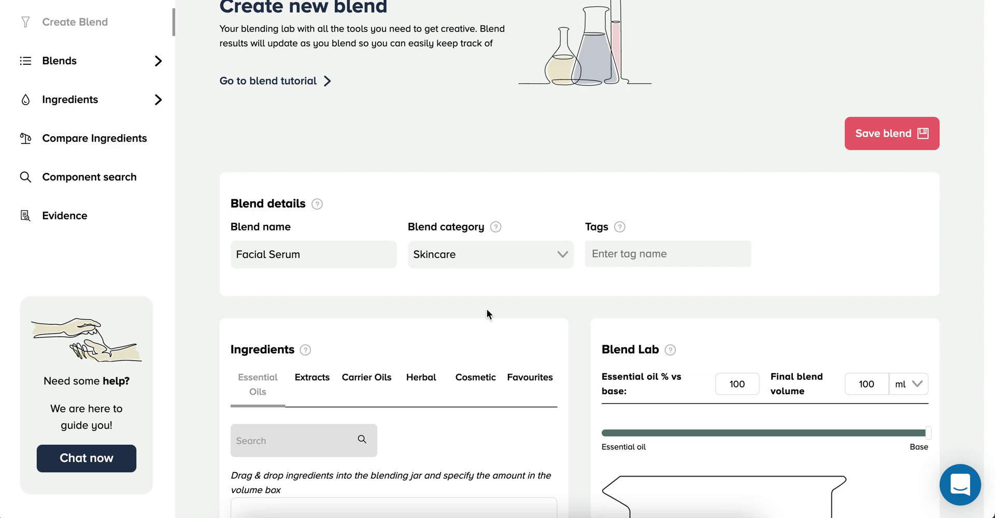
Tag the blend with rose and carrot
click(611, 252)
text(rose)
key(Return)
text(carrot)
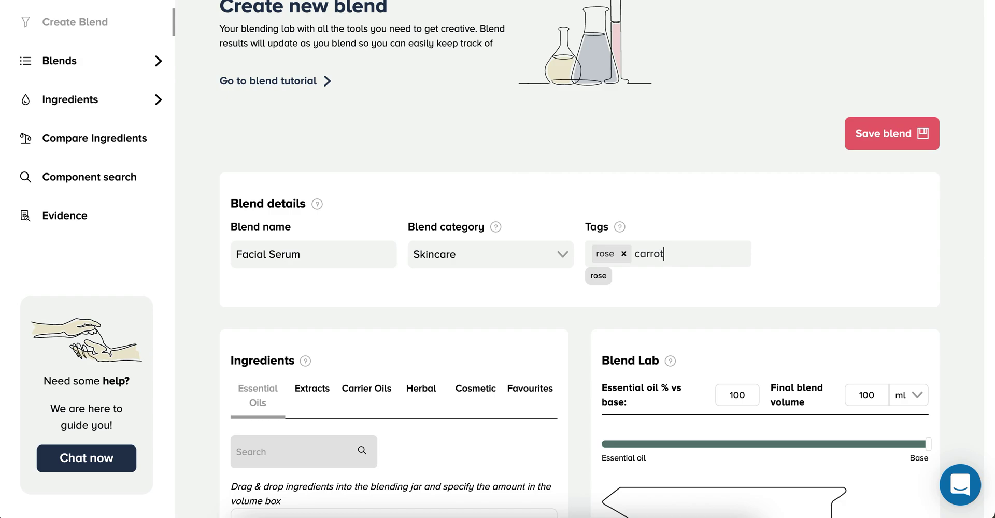
key(Return)
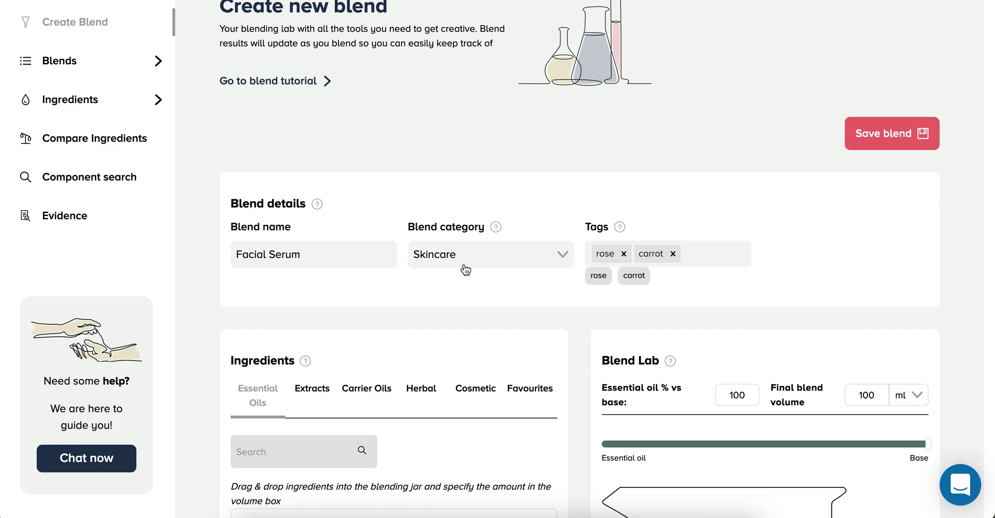
scroll(465, 269, down, 5)
scroll(465, 269, down, 1)
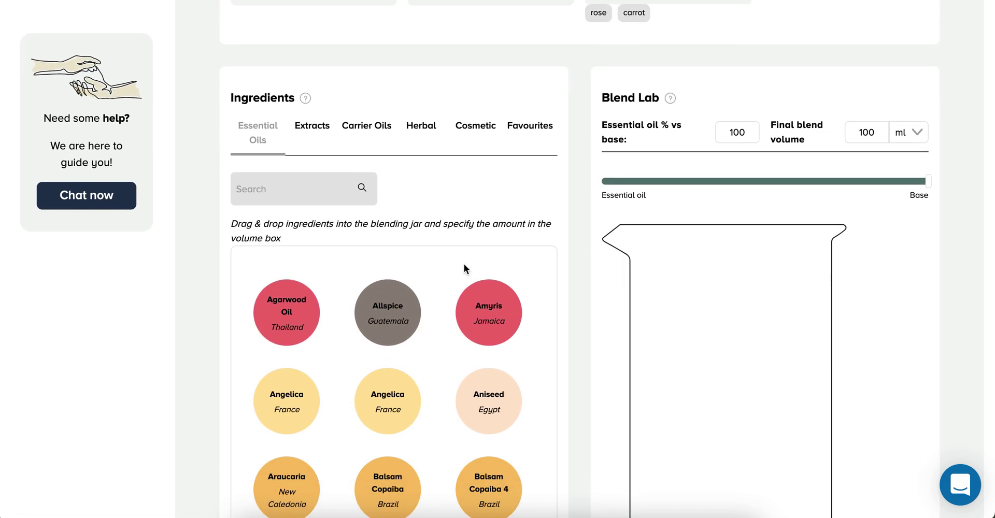
scroll(472, 253, down, 1)
scroll(492, 194, down, 2)
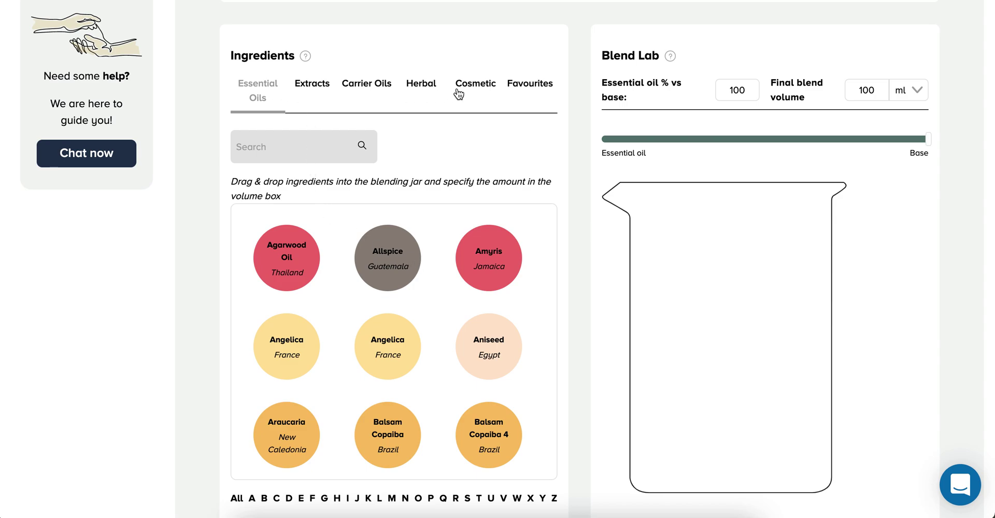
scroll(483, 161, down, 1)
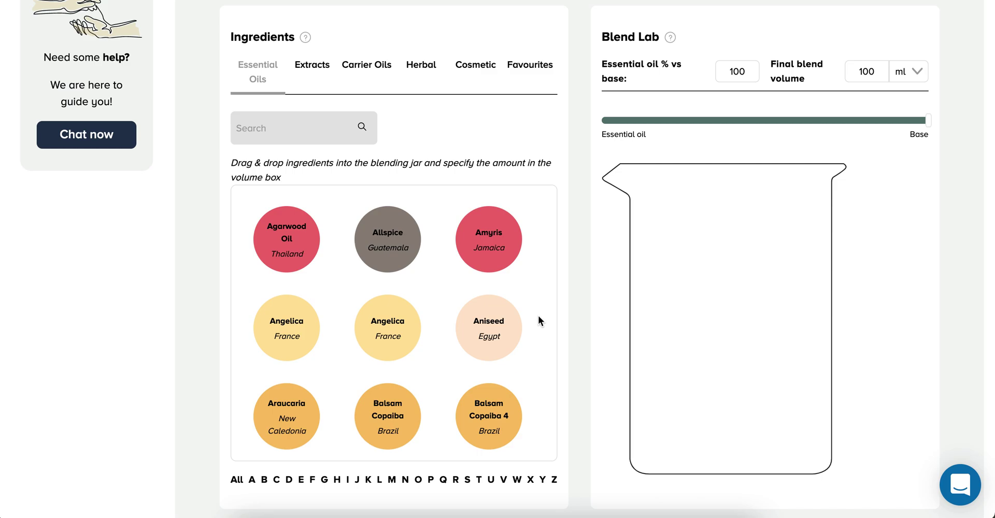
scroll(571, 275, up, 1)
scroll(571, 274, up, 1)
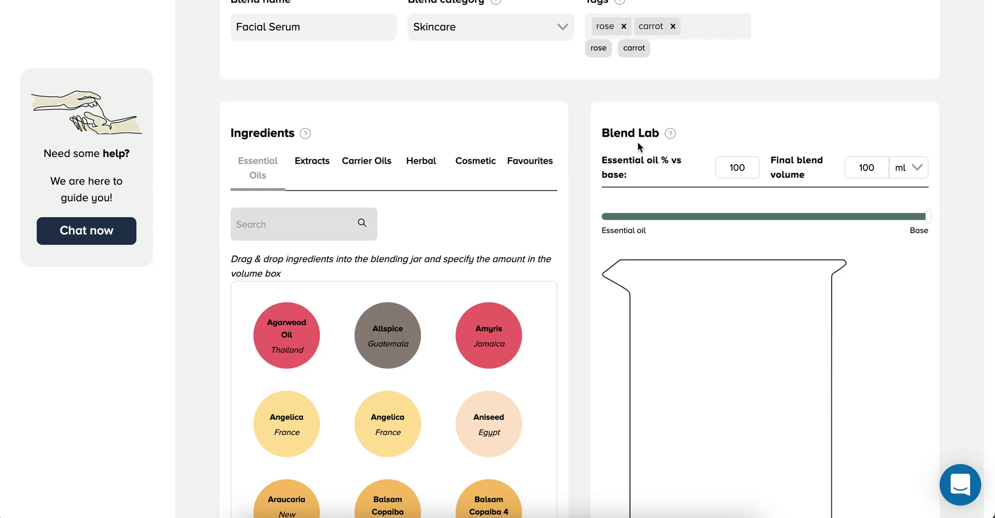
Set essential oil to 1% versus base and the final blend volume to 50 ml
click(747, 166)
key(BackSpace)
key(BackSpace)
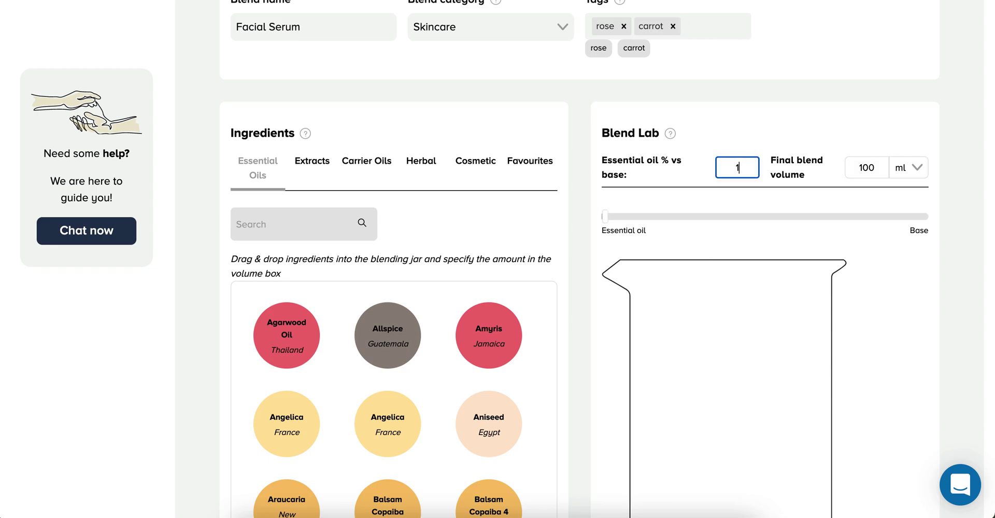
click(881, 170)
key(BackSpace)
key(BackSpace)
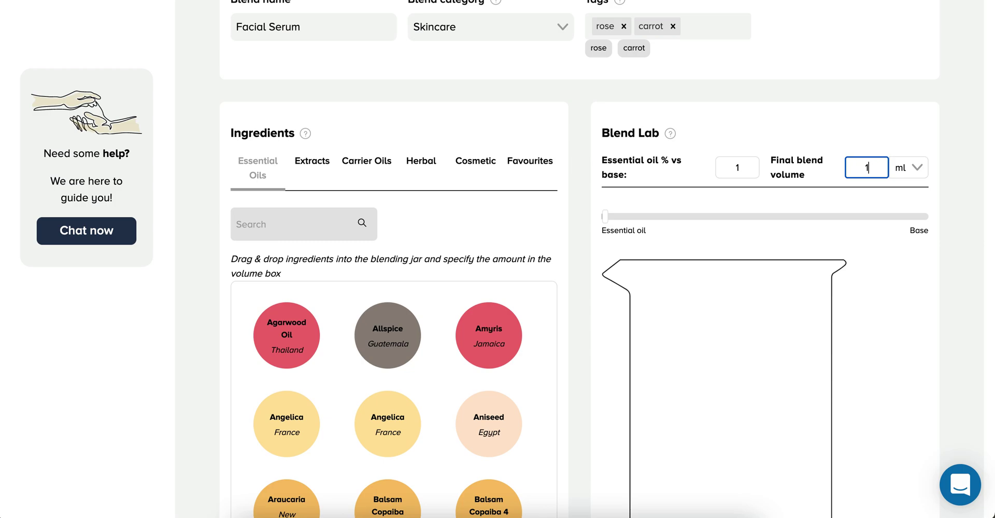
text(5)
key(BackSpace)
text(0)
click(910, 172)
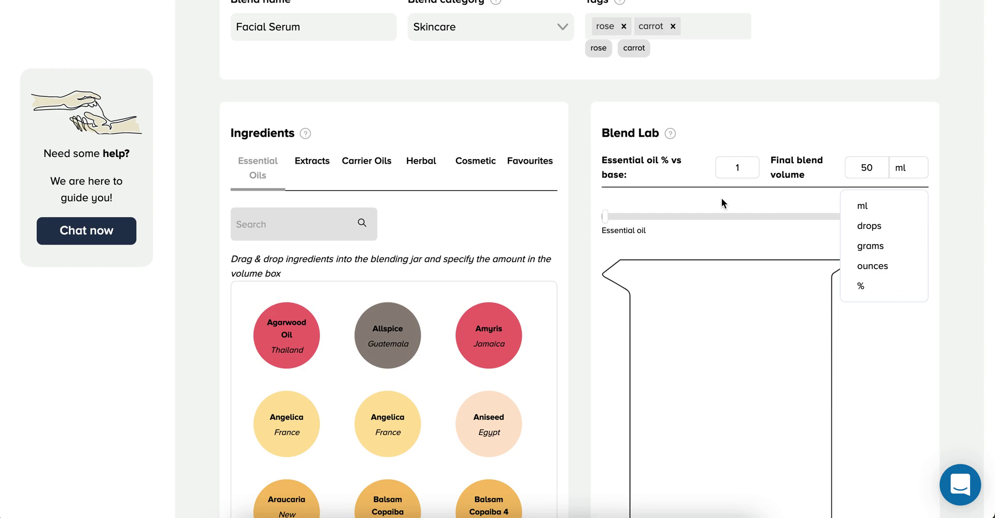
mouse_move(605, 222)
mouse_down()
mouse_move(723, 226)
mouse_move(606, 217)
mouse_up()
scroll(545, 229, down, 3)
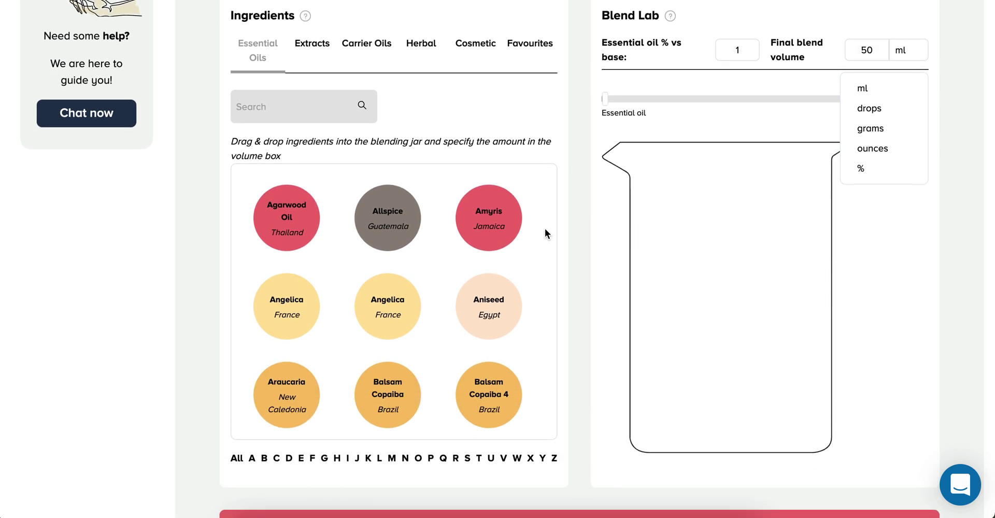
Search 'rose' and add Rose Absolute (Bulgaria) to the jar at 5 drops
click(313, 109)
text(rose)
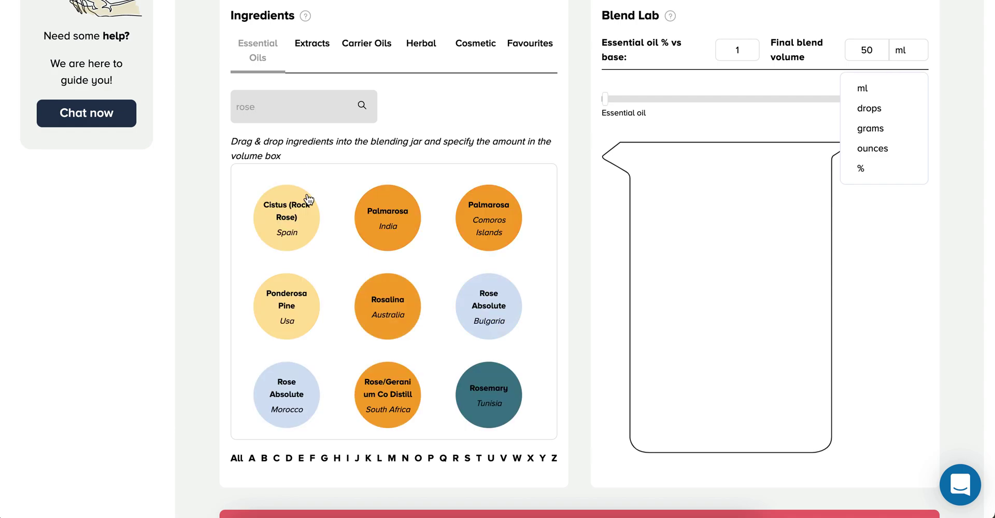
drag(395, 227, 694, 259)
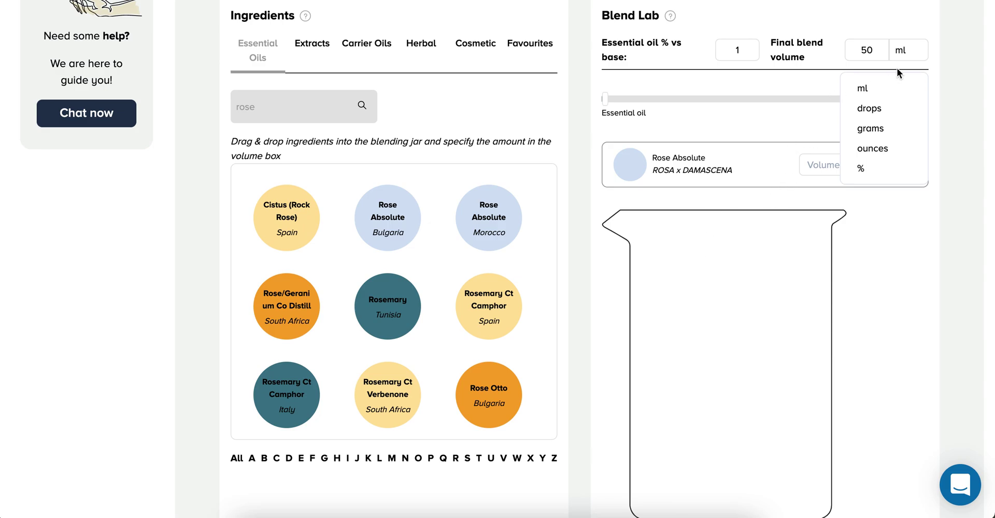
click(911, 57)
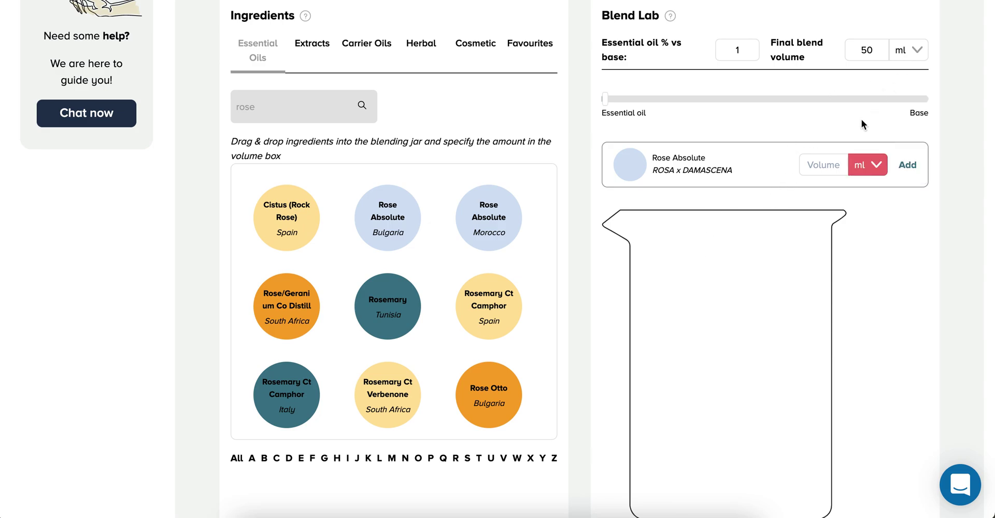
click(814, 169)
text(5)
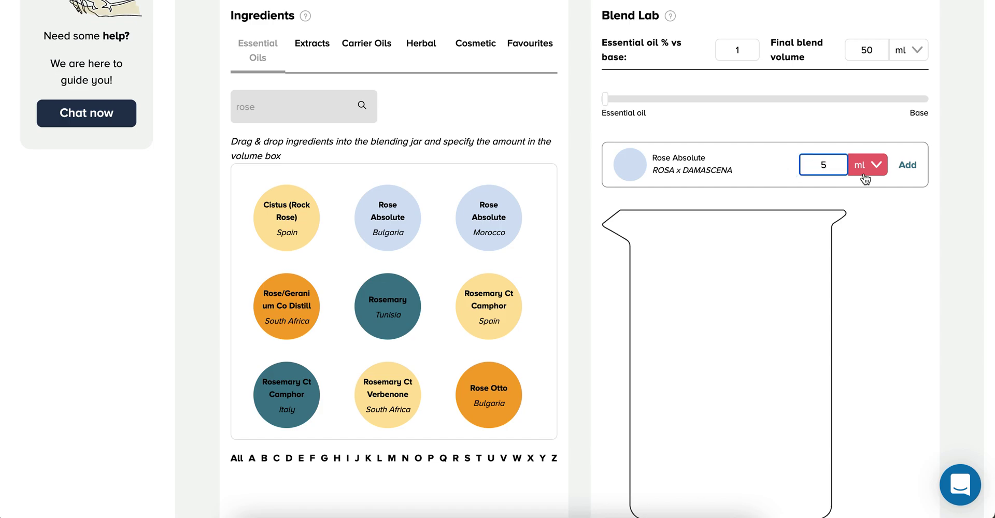
click(866, 172)
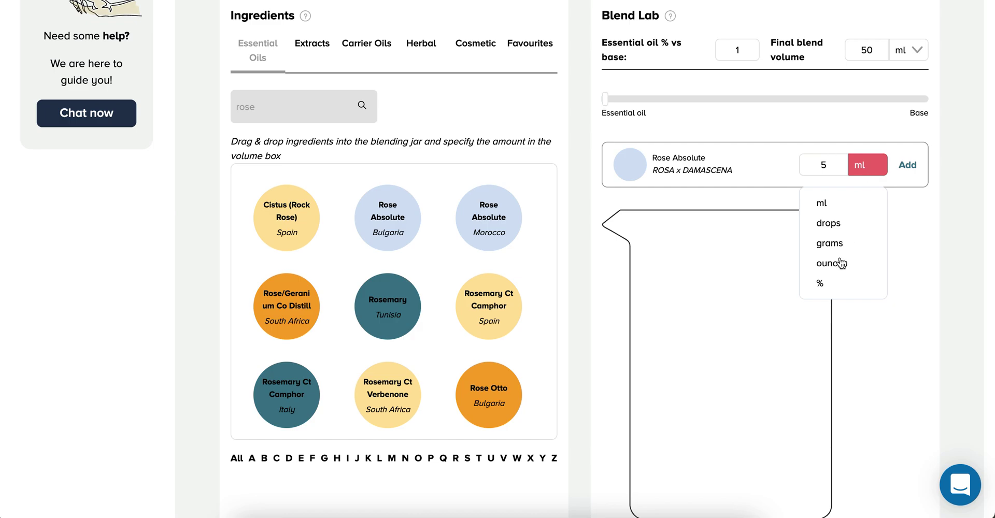
click(832, 223)
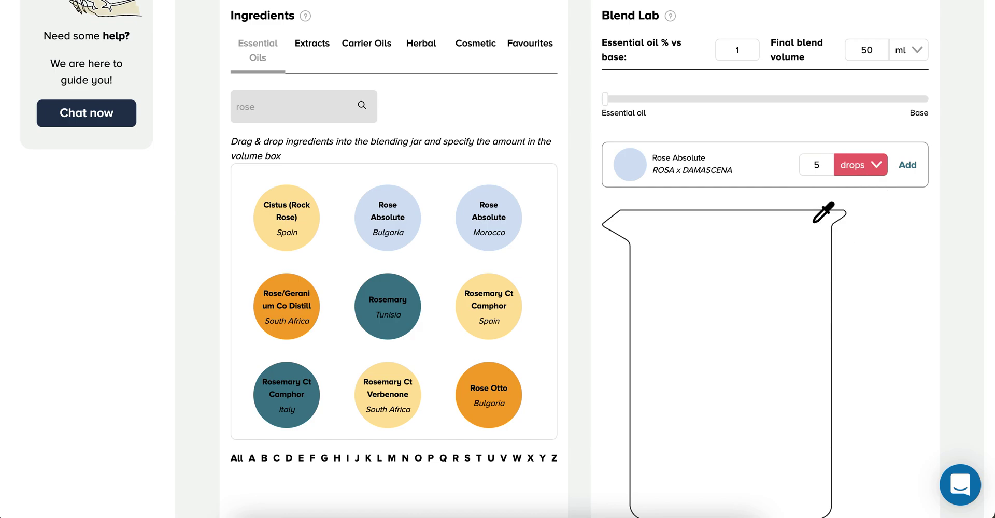
click(911, 169)
scroll(797, 222, down, 6)
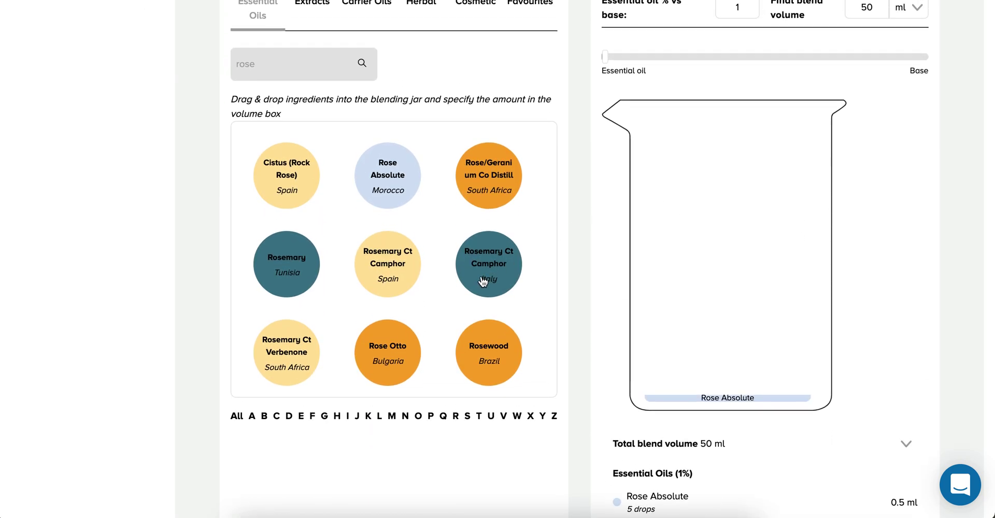
Search 'Carr' and add Carrot Seed to the jar at 10 drops
click(277, 418)
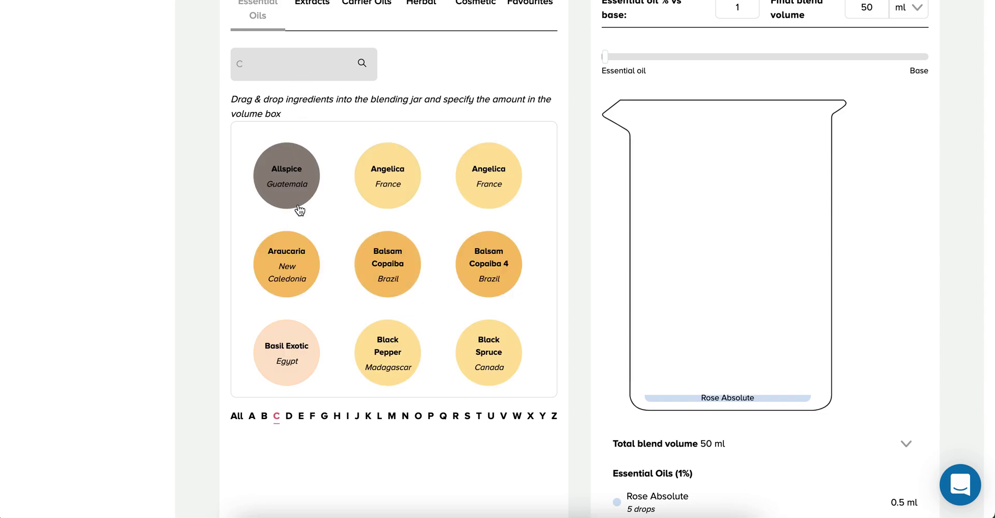
click(304, 50)
text(arr)
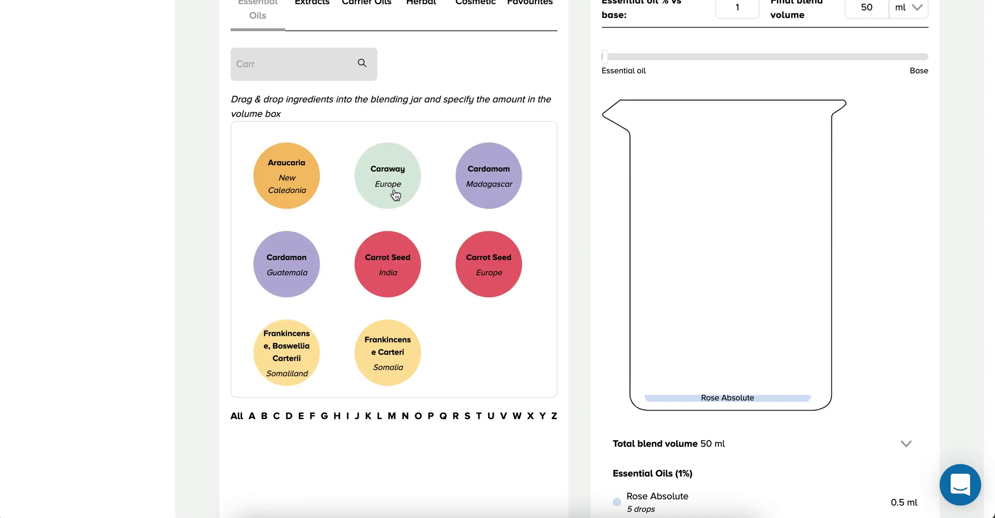
drag(397, 259, 674, 228)
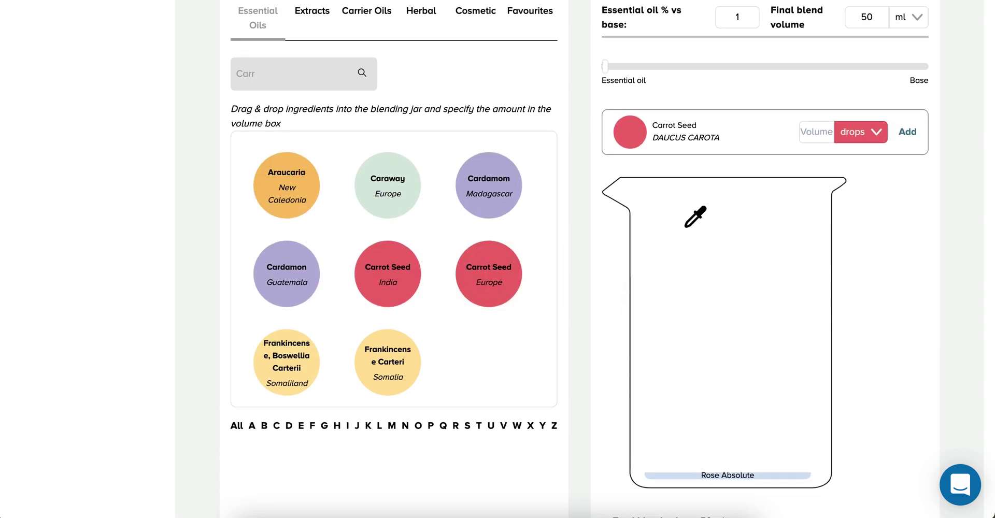
scroll(693, 215, up, 1)
click(821, 168)
text(10)
click(907, 170)
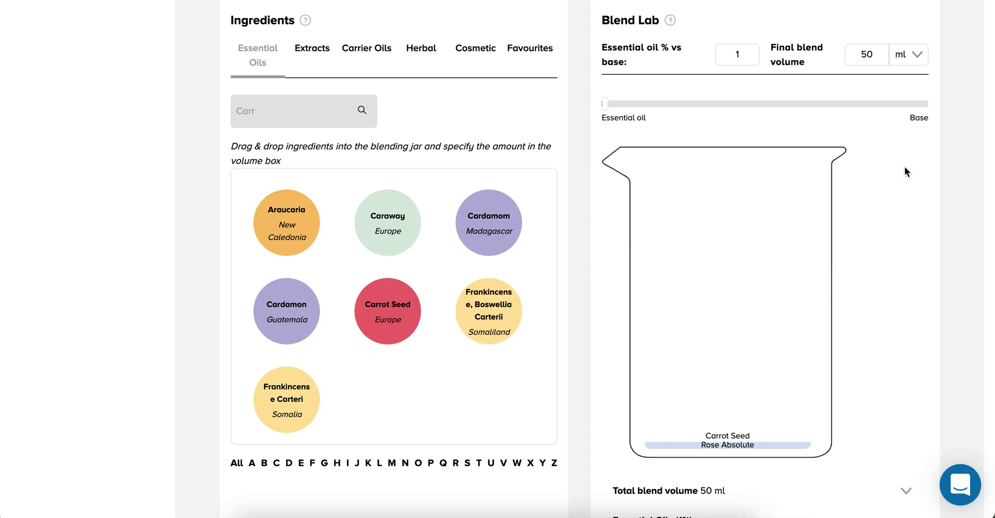
scroll(888, 169, up, 1)
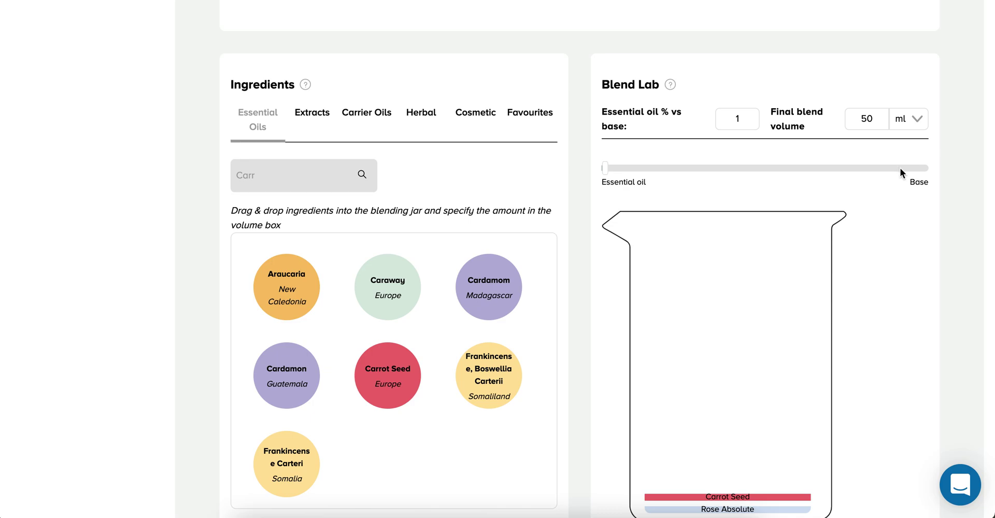
scroll(427, 223, down, 2)
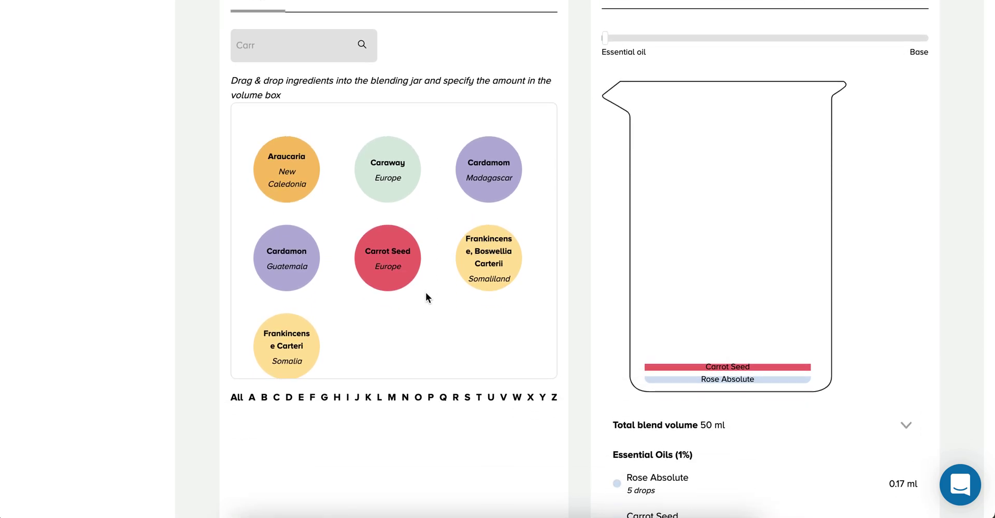
scroll(426, 73, up, 2)
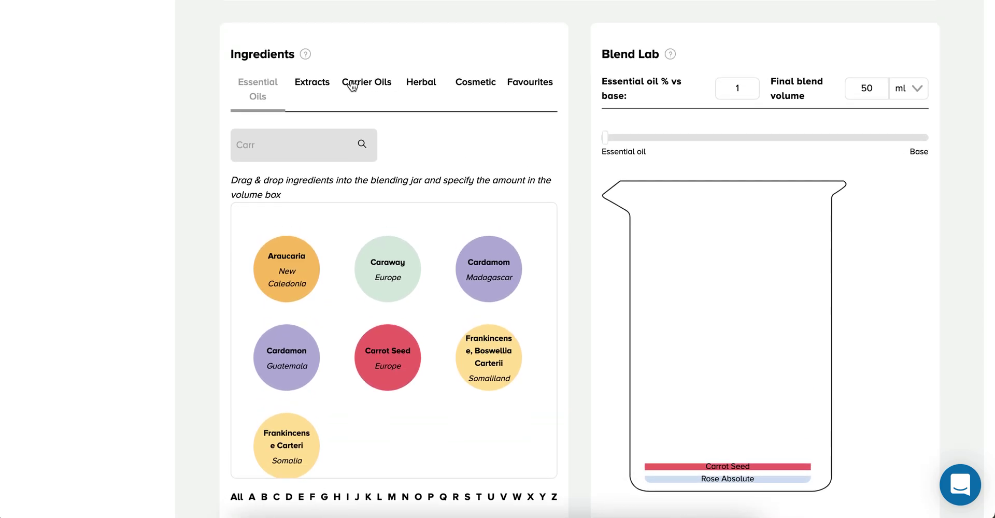
From the Carrier Oils list, add Rosehip Oil to the jar at 40 ml
click(352, 85)
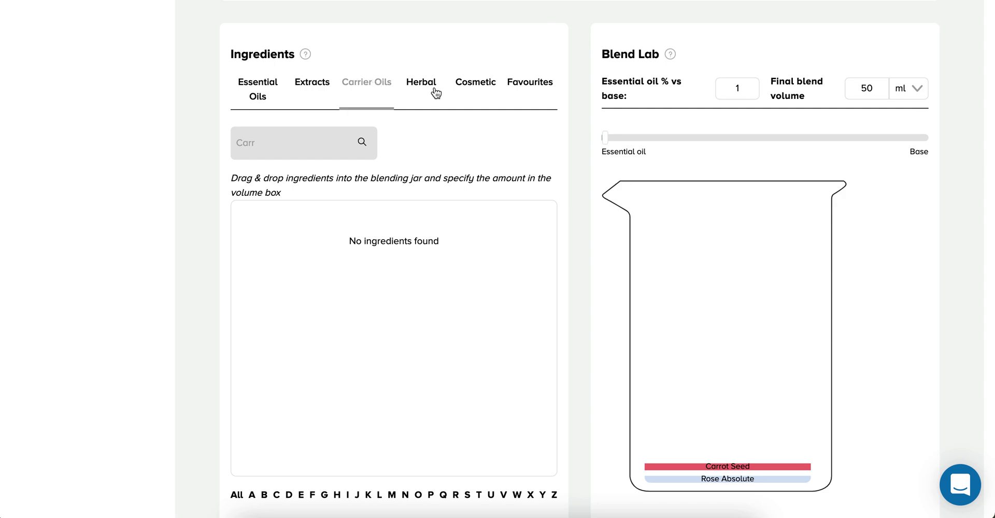
click(271, 140)
key(BackSpace)
key(BackSpace)
key(BackSpace)
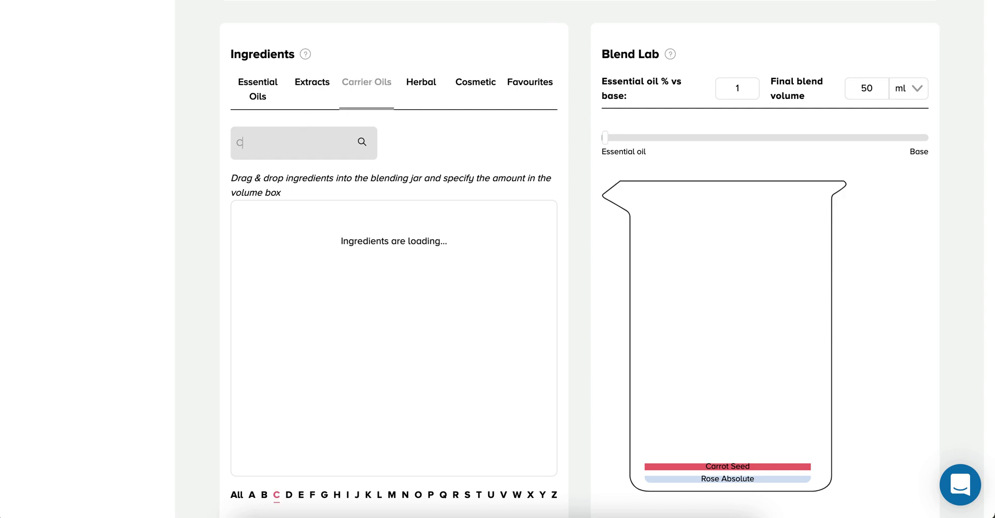
text(ros)
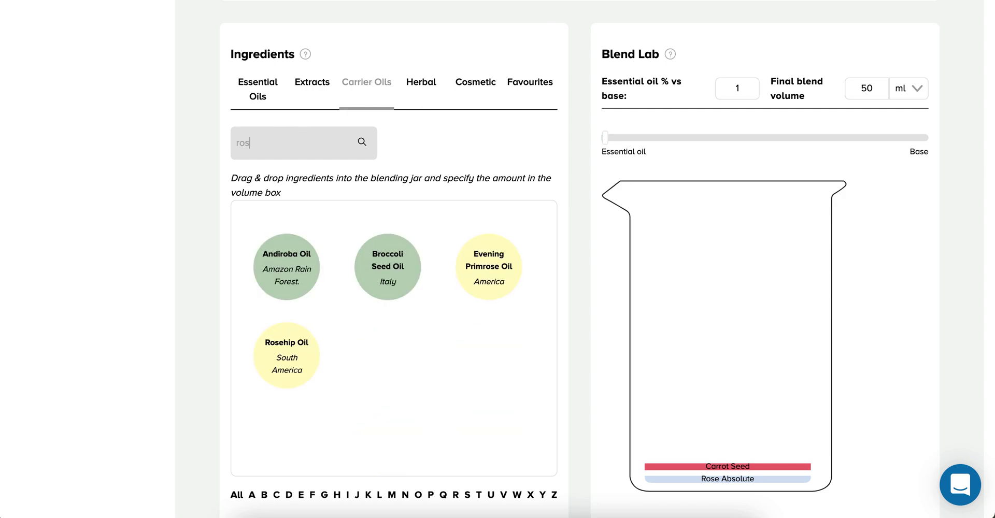
drag(374, 257, 706, 259)
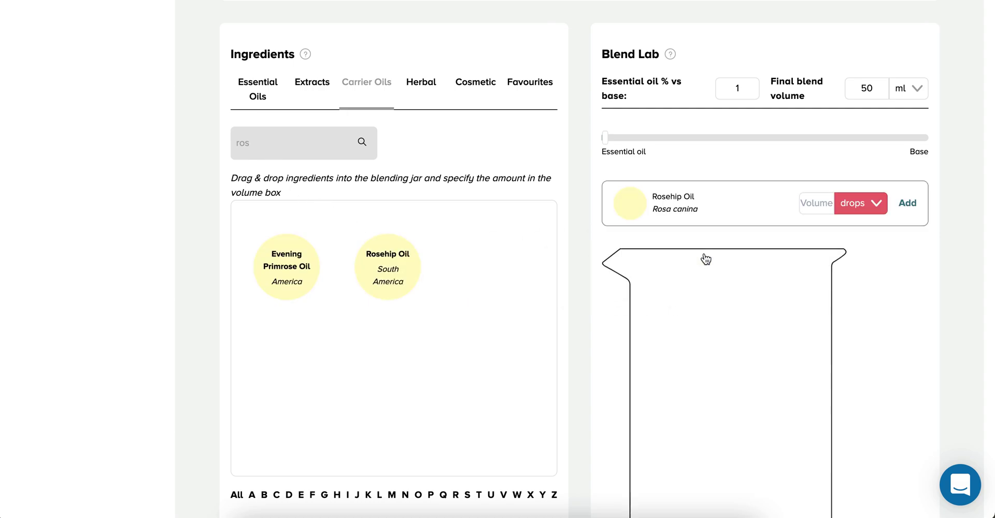
click(852, 211)
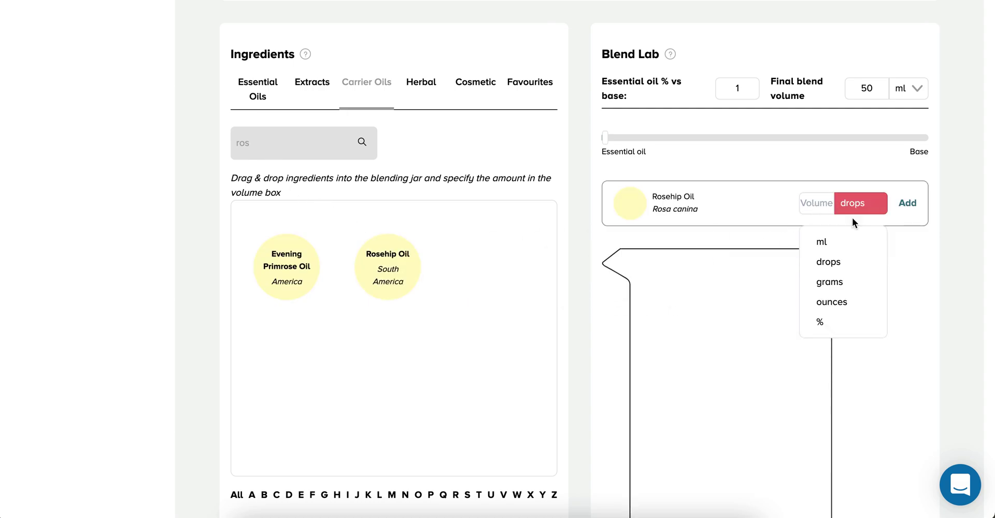
click(823, 241)
click(819, 203)
text(40)
click(907, 205)
scroll(895, 289, down, 3)
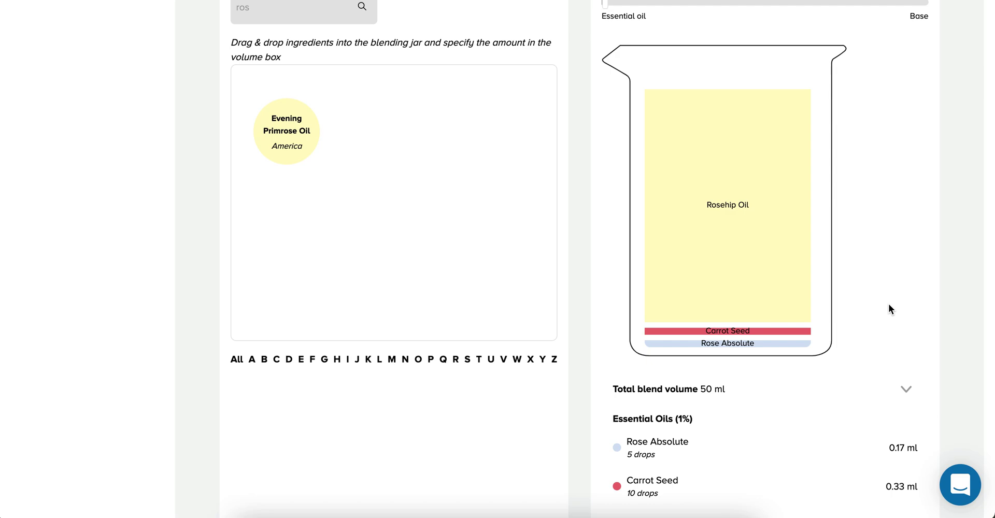
scroll(741, 243, up, 2)
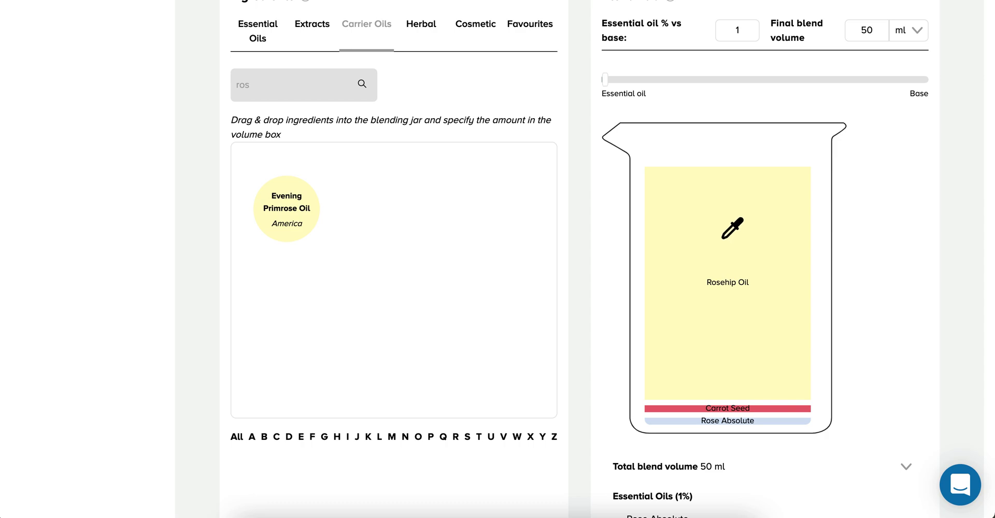
mouse_move(732, 228)
mouse_down()
mouse_move(452, 232)
mouse_move(722, 234)
mouse_move(703, 233)
mouse_up()
scroll(707, 251, down, 5)
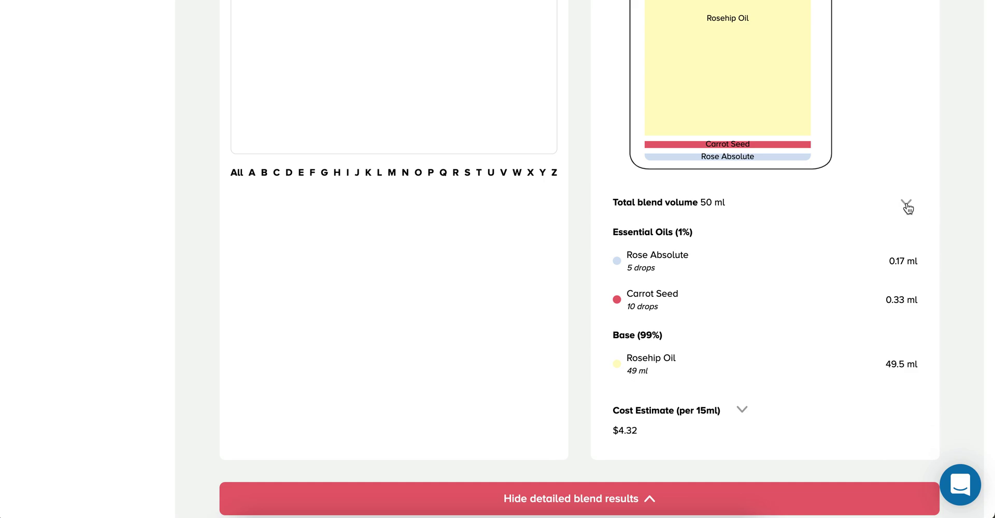
click(743, 413)
click(743, 414)
scroll(743, 414, up, 8)
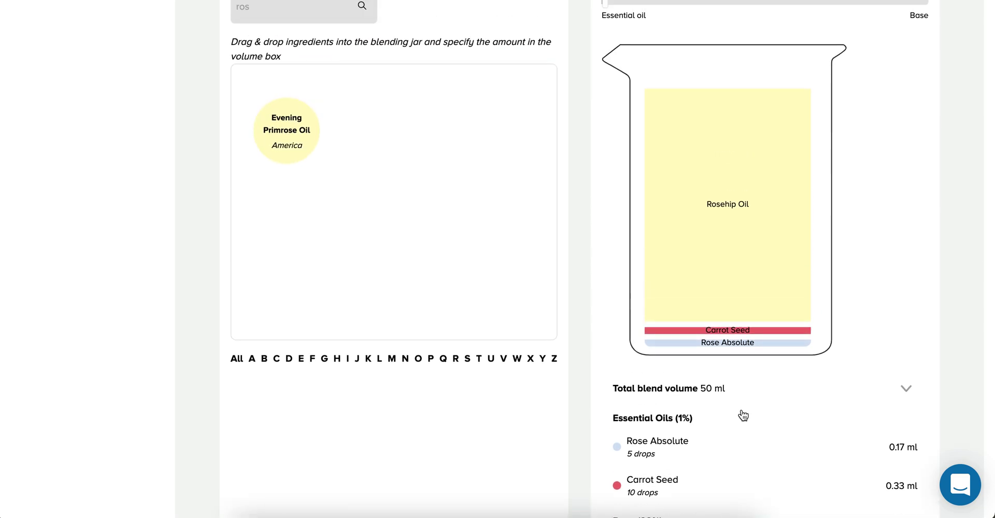
scroll(742, 410, up, 3)
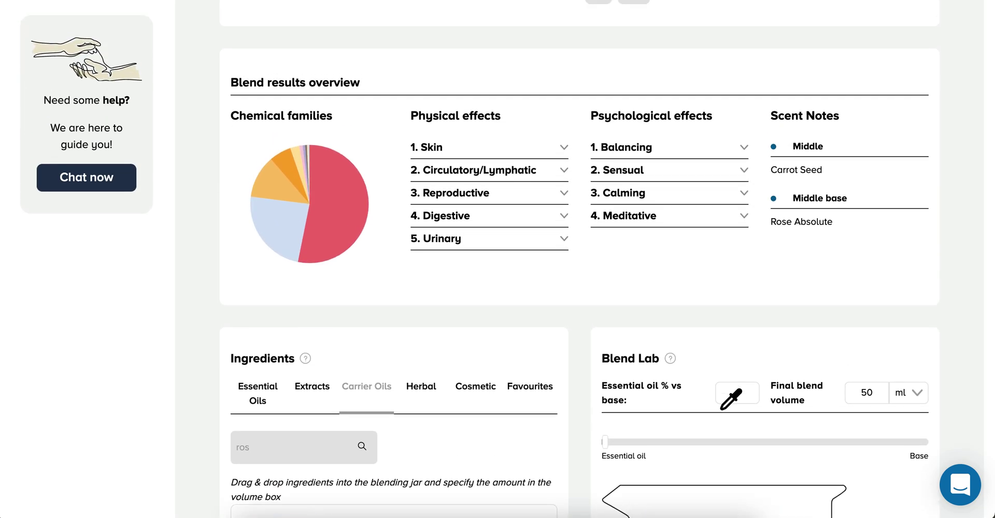
scroll(721, 409, up, 1)
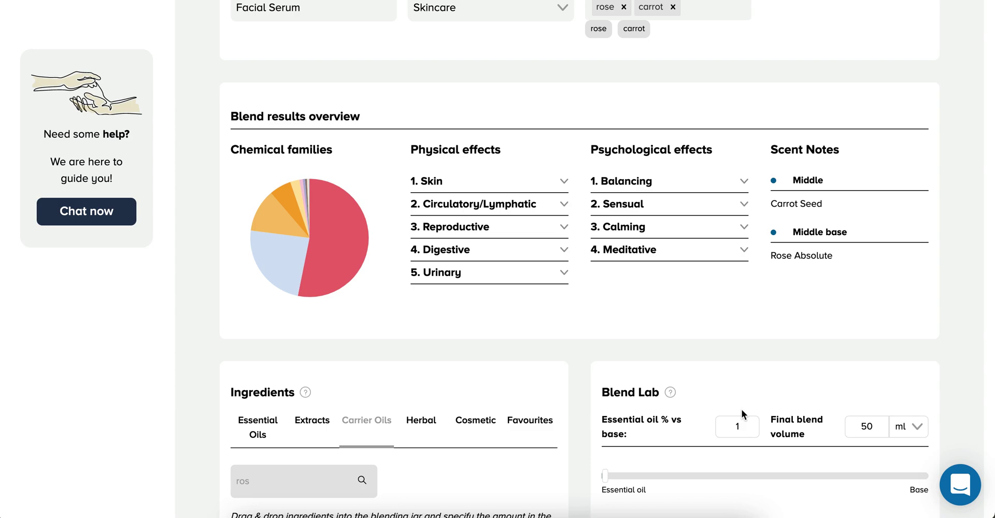
scroll(741, 409, down, 20)
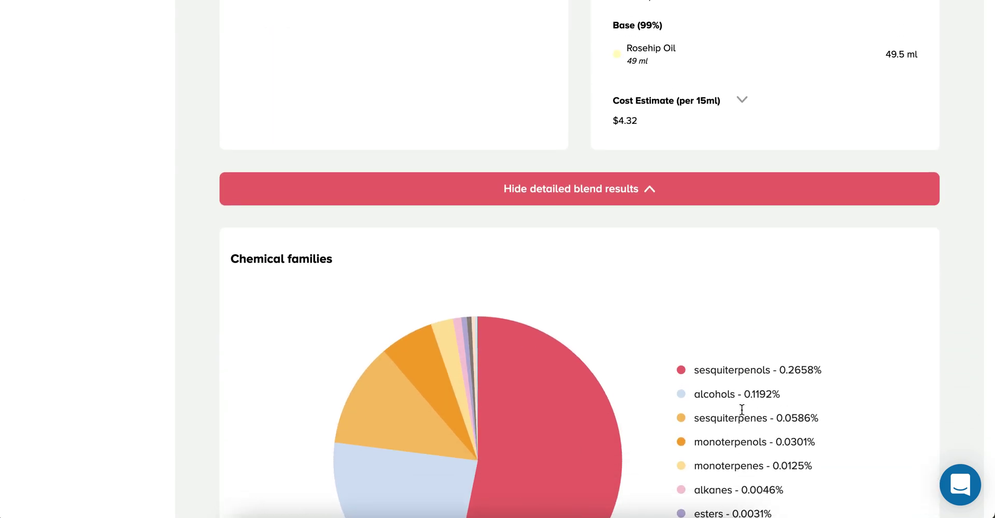
scroll(742, 410, down, 4)
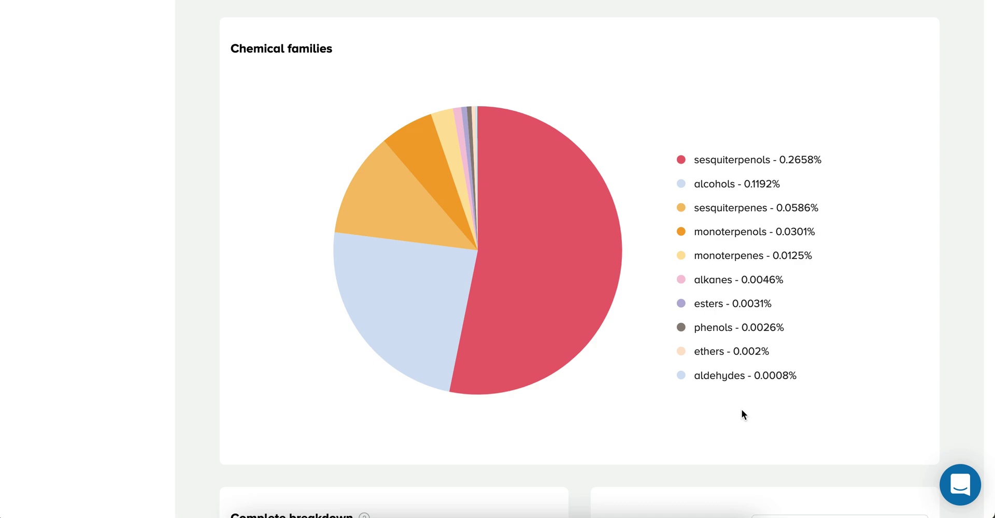
scroll(742, 415, down, 1)
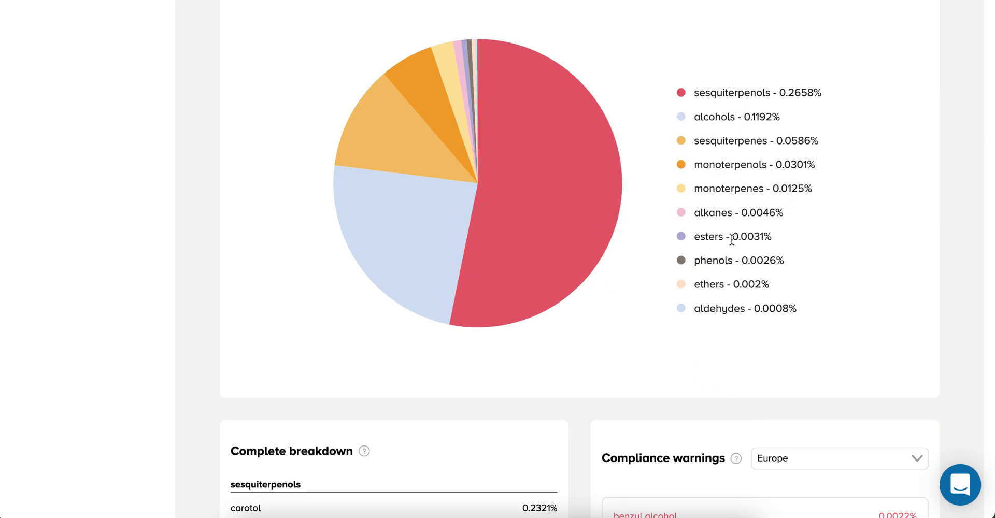
mouse_move(583, 217)
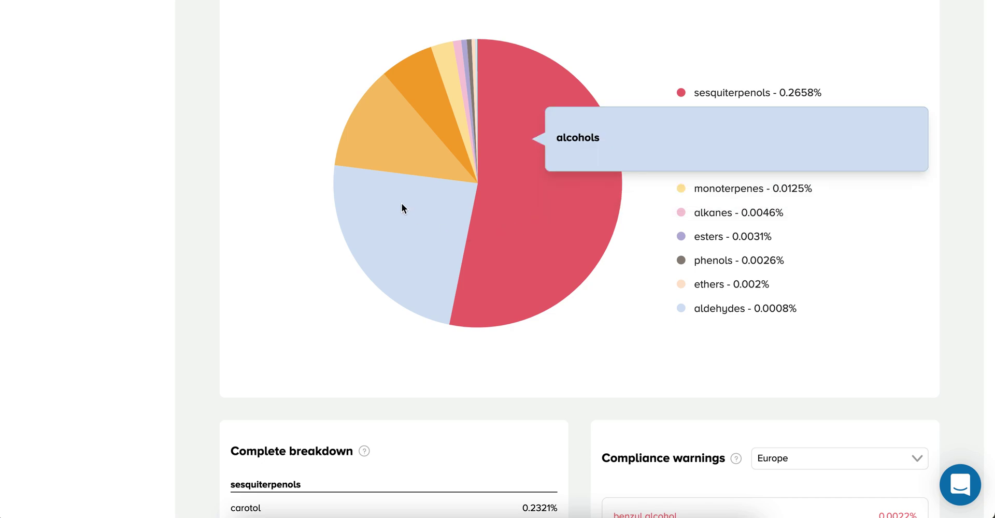
click(515, 241)
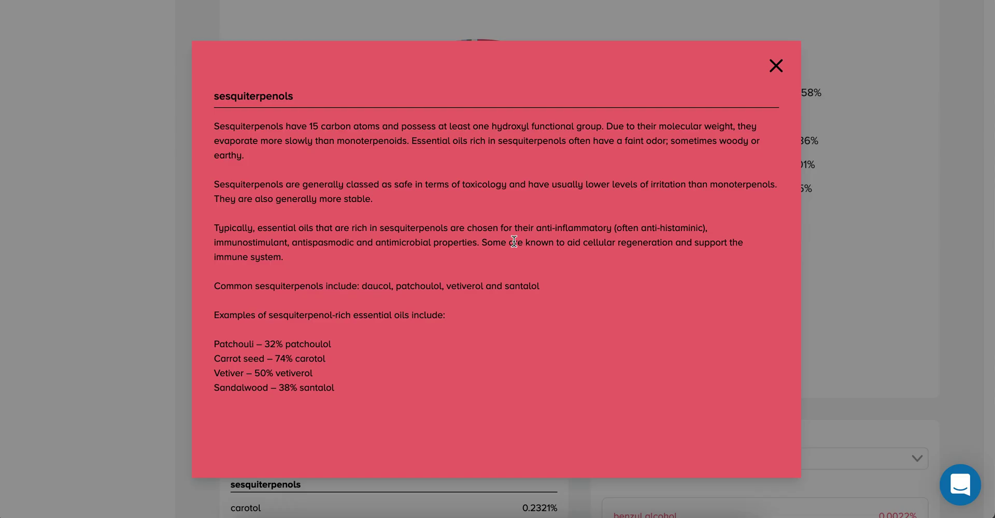
click(777, 65)
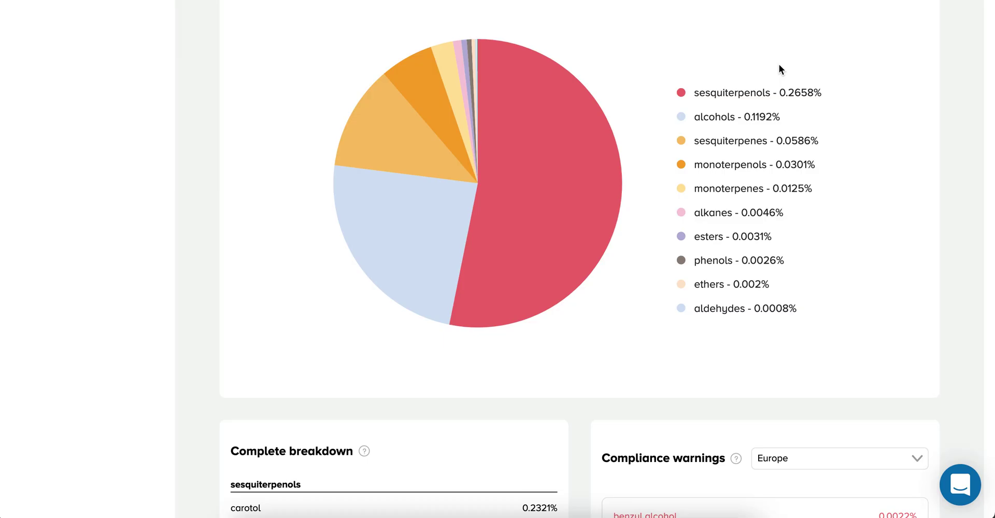
scroll(779, 65, down, 3)
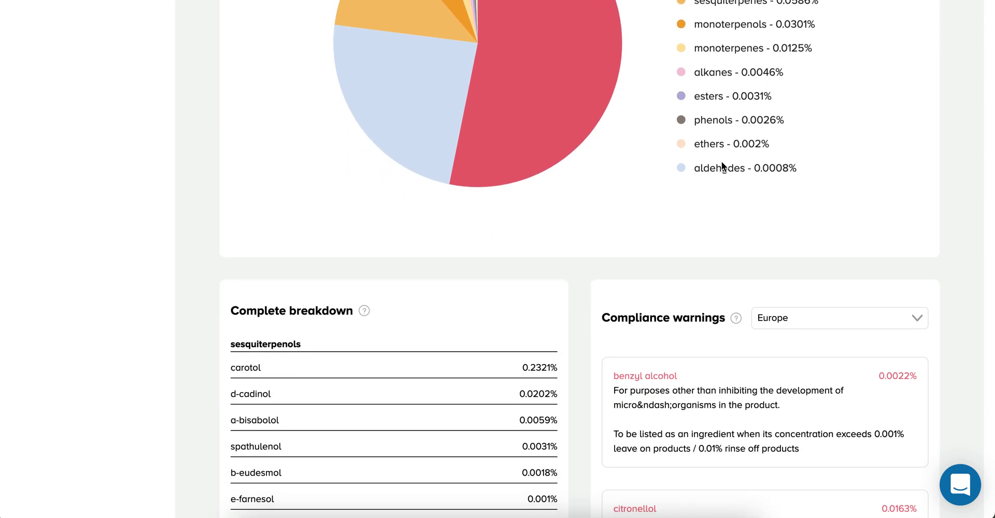
scroll(721, 162, down, 5)
click(413, 331)
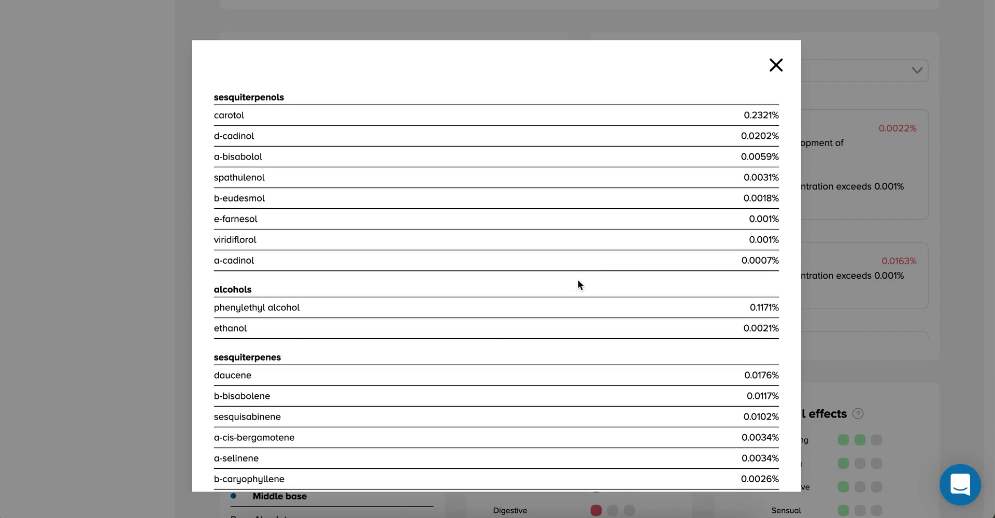
scroll(578, 283, down, 4)
scroll(713, 112, up, 4)
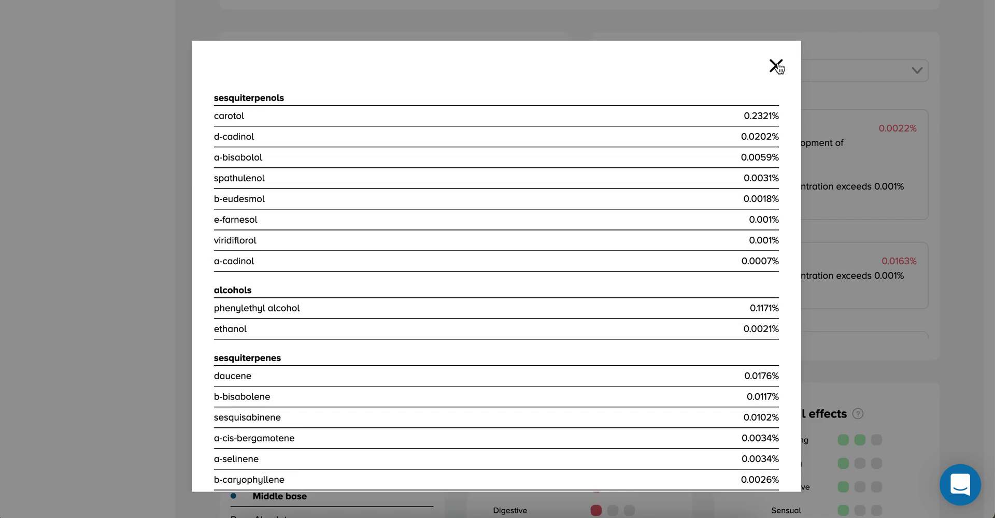
click(777, 67)
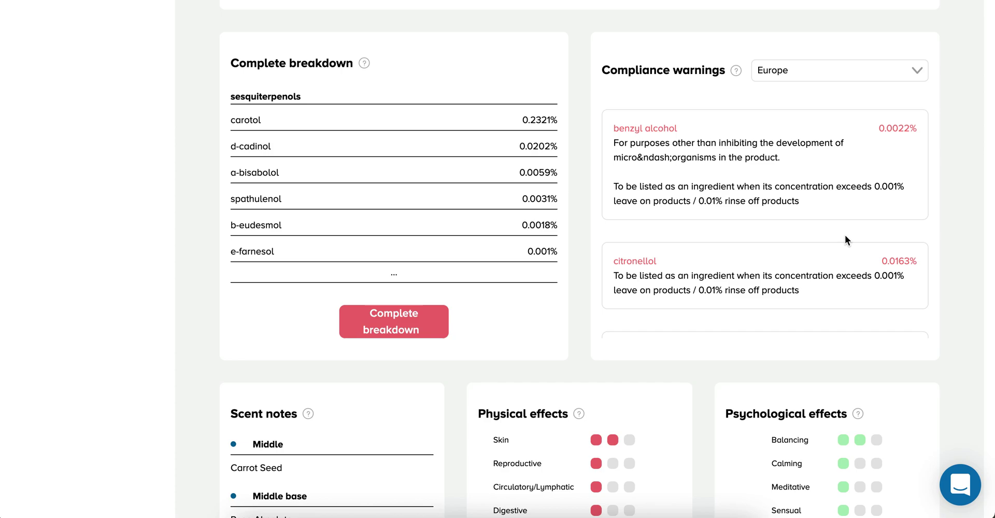
click(893, 78)
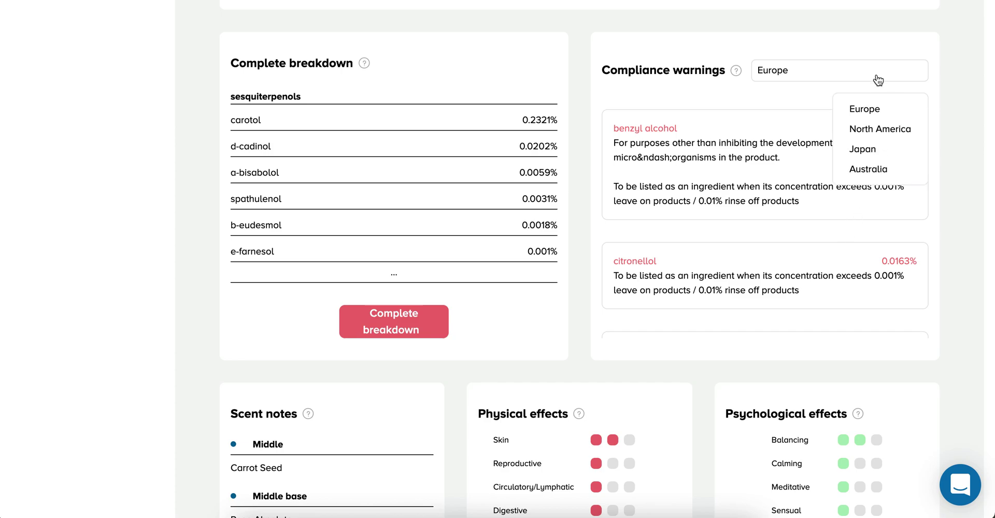
scroll(653, 203, down, 3)
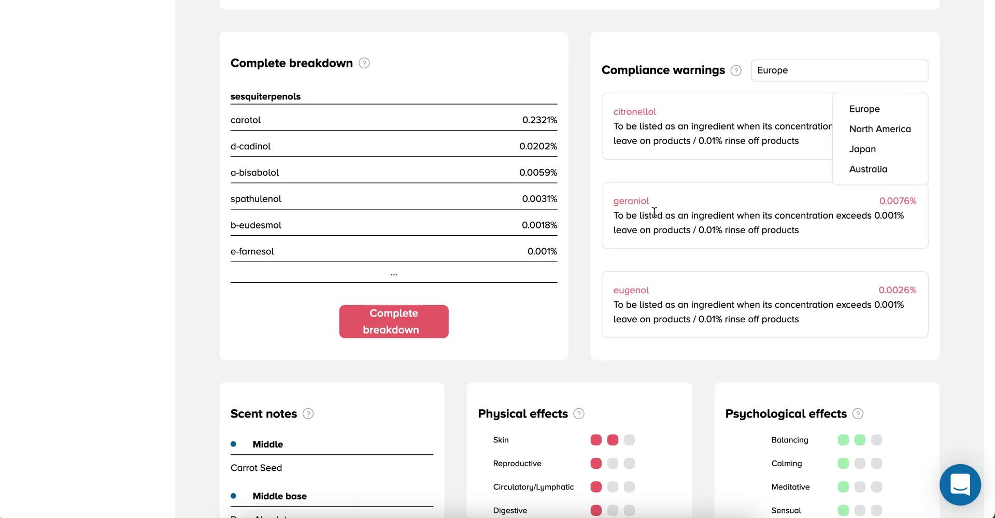
scroll(651, 271, down, 5)
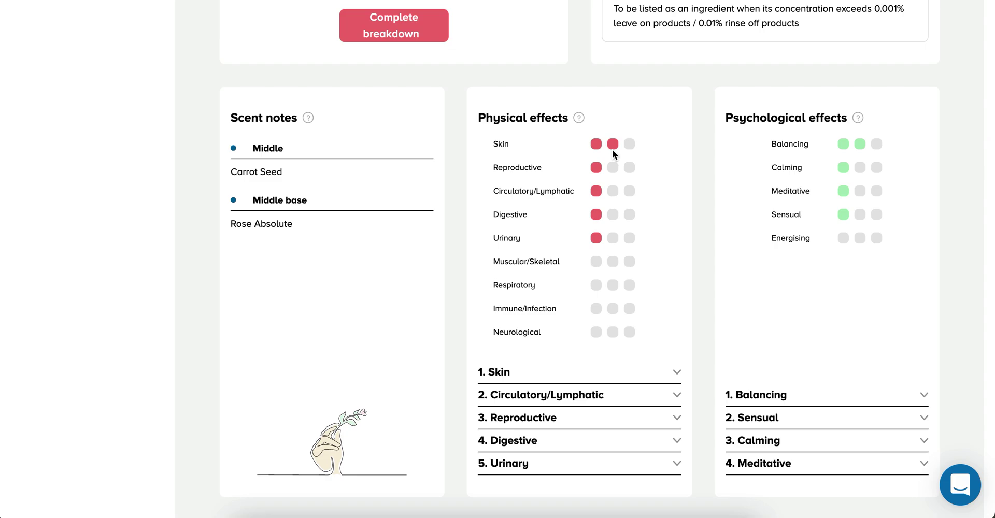
Expand the Skin effect to show Rose Absolute and Carrot Seed contributing 3 each
click(676, 373)
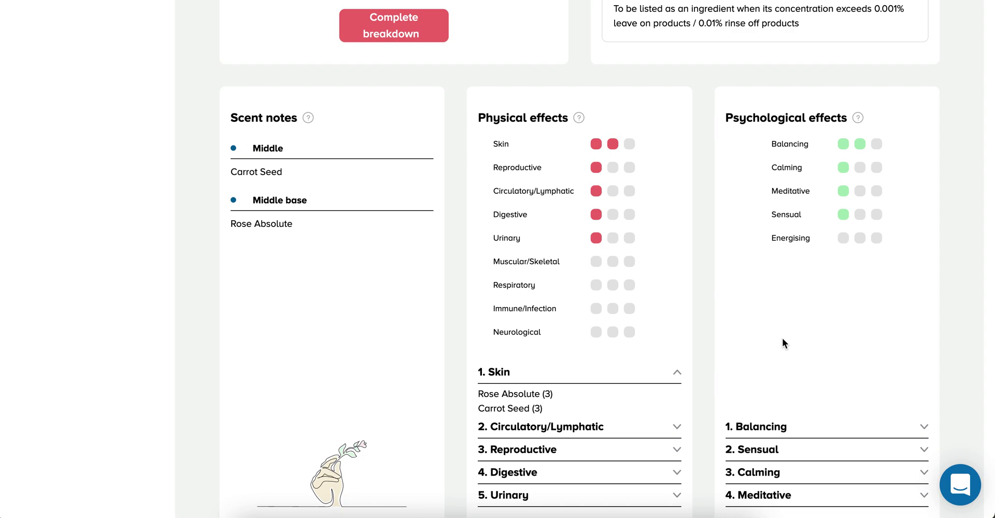
scroll(770, 357, down, 7)
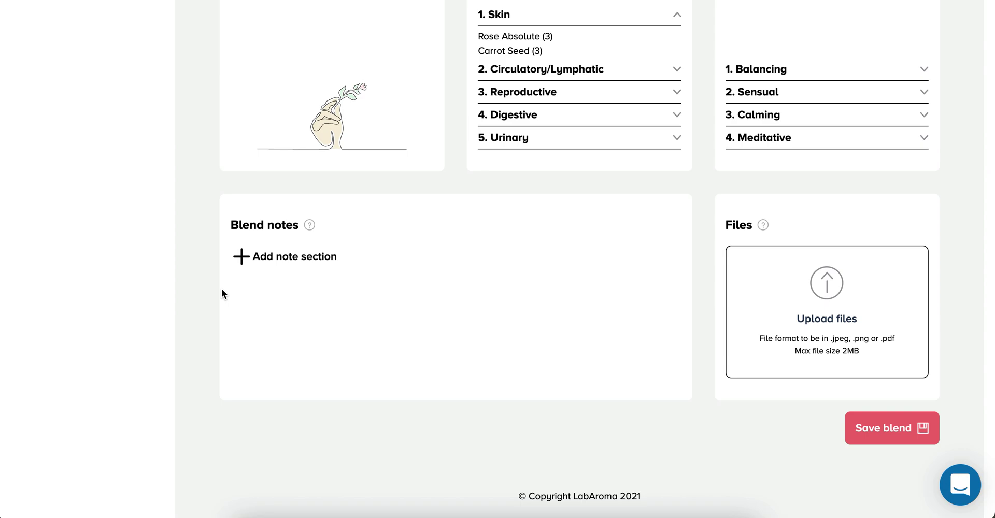
Add a blank note section under Blend notes
click(242, 256)
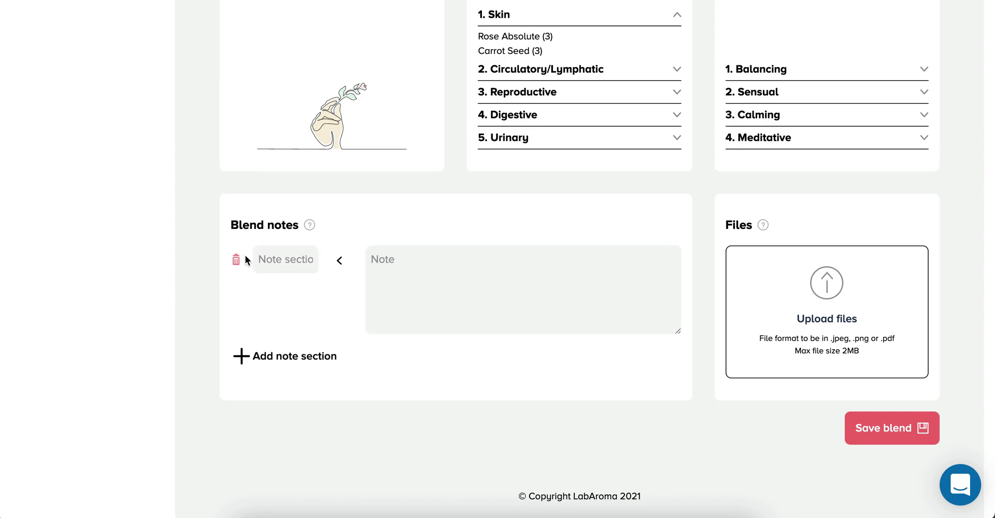